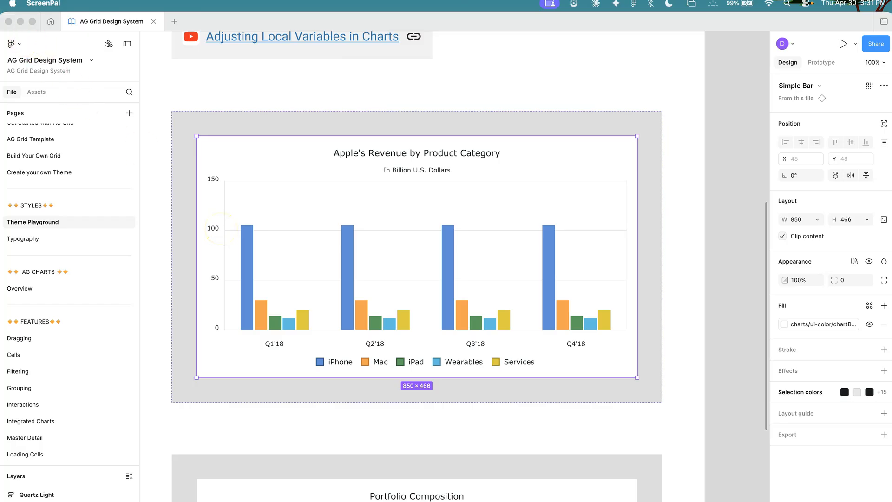
Step: Show the file's local variables and move the Variables window below the Apple revenue bar chart
{"action": "scroll", "coordinate": [723, 173], "scroll_direction": "down", "scroll_amount": 4}
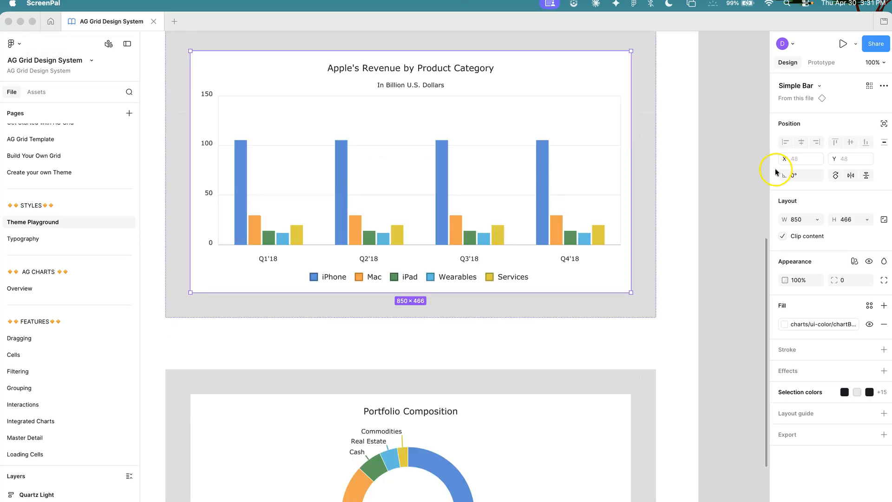
{"action": "left_click", "coordinate": [744, 166]}
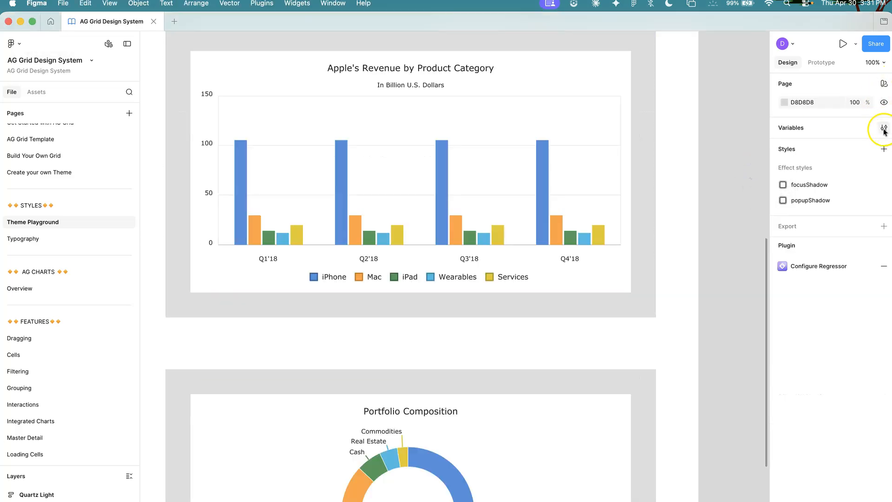
{"action": "left_click", "coordinate": [884, 129]}
{"action": "left_click_drag", "start_coordinate": [296, 65], "coordinate": [316, 121]}
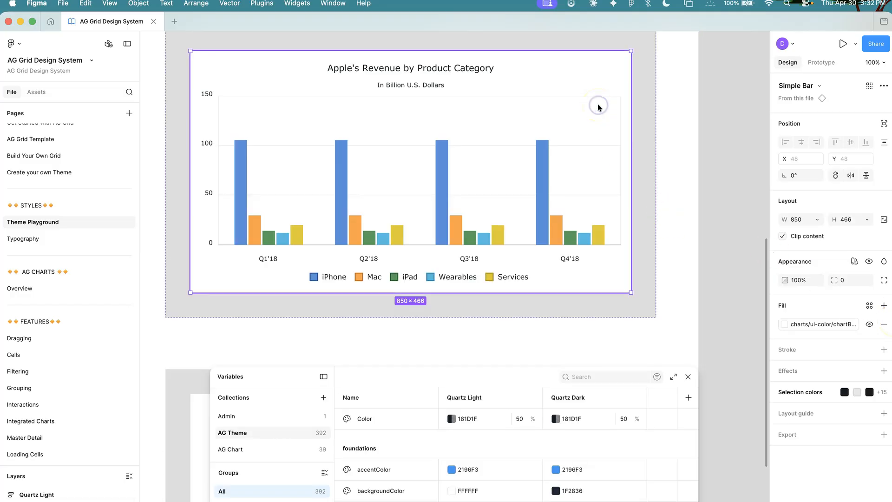
Step: Apply the Sheets mode of the AG Chart collection to the Apple revenue bar chart
{"action": "left_click", "coordinate": [805, 280]}
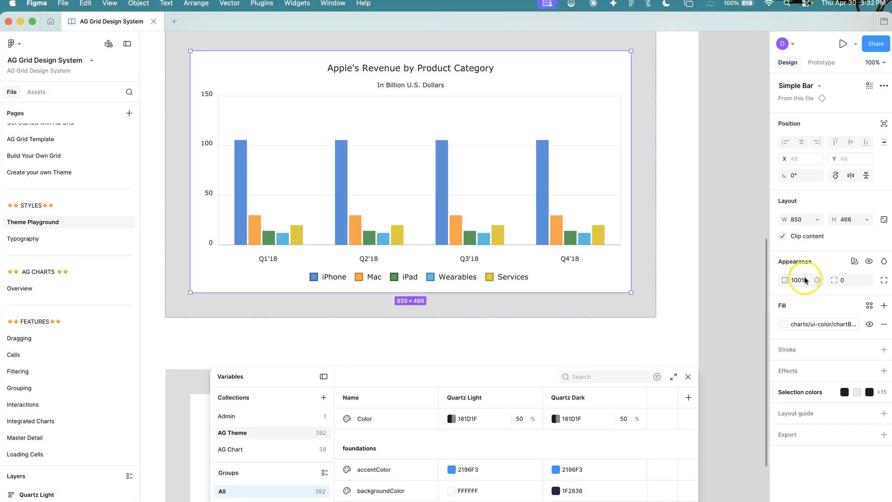
{"action": "left_click", "coordinate": [853, 262]}
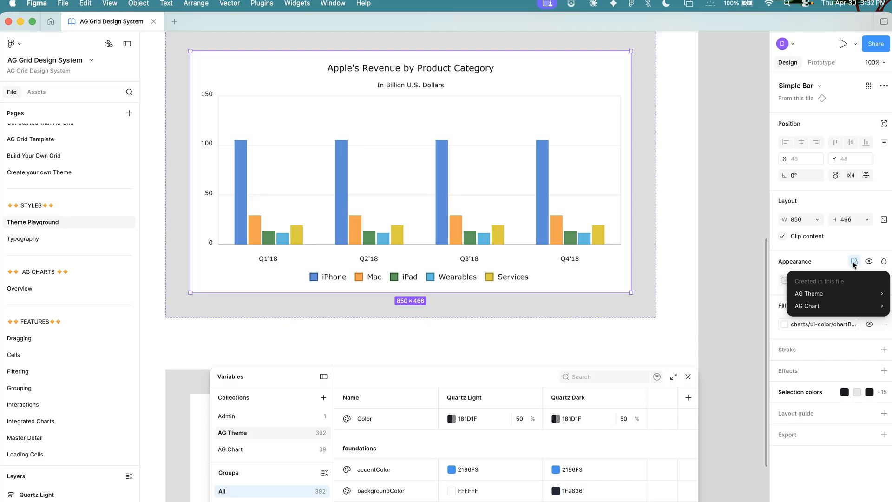
{"action": "mouse_move", "coordinate": [825, 303]}
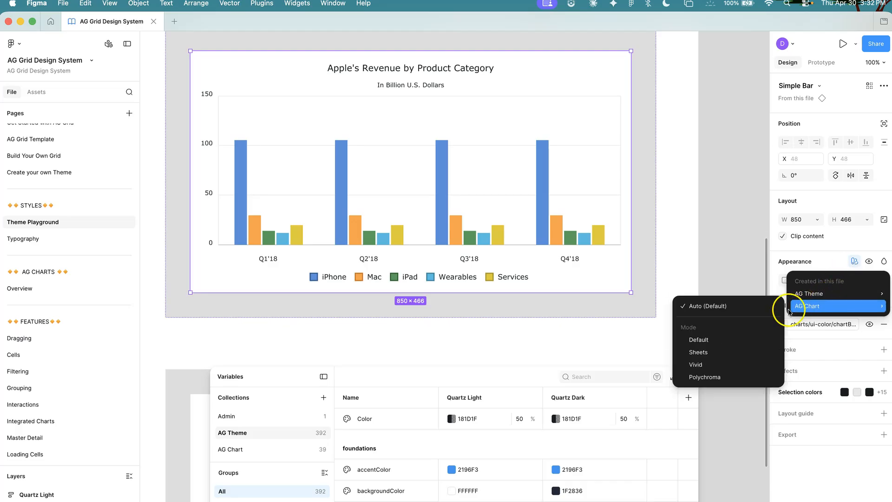
{"action": "left_click", "coordinate": [716, 342]}
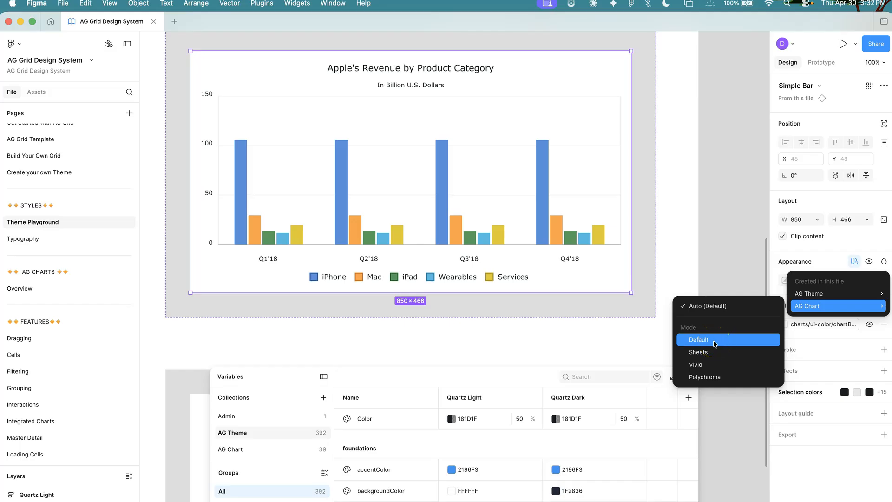
{"action": "left_click", "coordinate": [708, 351]}
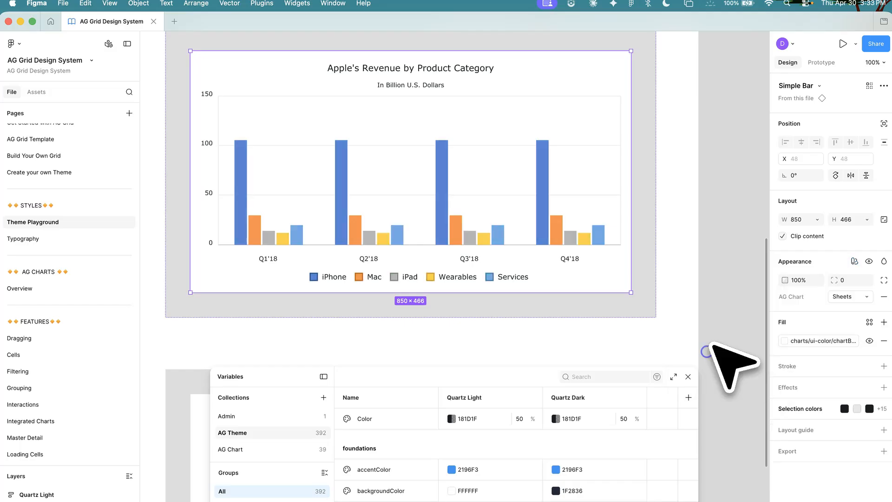
Step: Switch the bar chart's AG Chart mode to Vivid and from there to Polychroma
{"action": "left_click", "coordinate": [837, 297]}
{"action": "left_click", "coordinate": [831, 308]}
{"action": "left_click", "coordinate": [851, 298]}
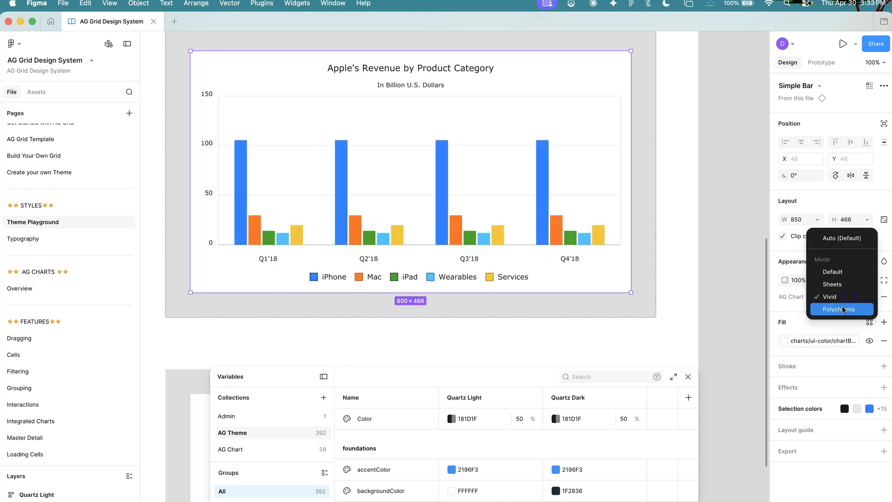
{"action": "left_click", "coordinate": [842, 309]}
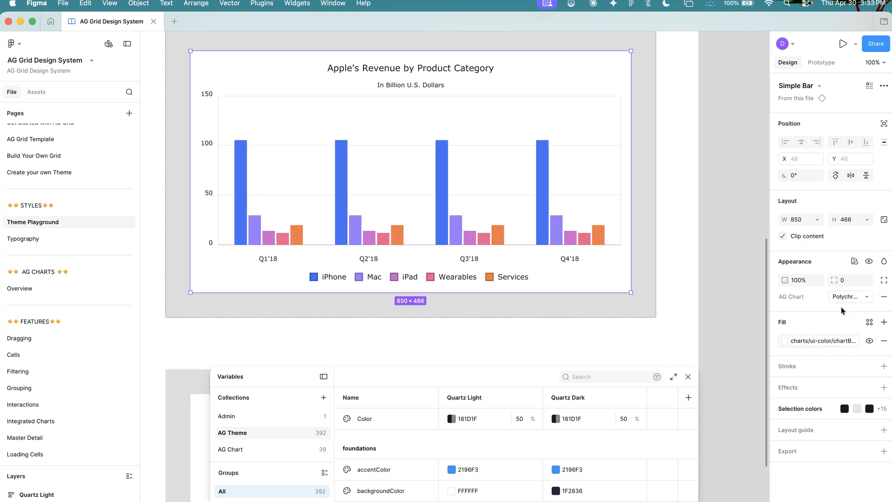
Step: Apply the Quartz Dark mode of the AG Theme collection to the bar chart
{"action": "left_click", "coordinate": [853, 262]}
{"action": "mouse_move", "coordinate": [831, 300]}
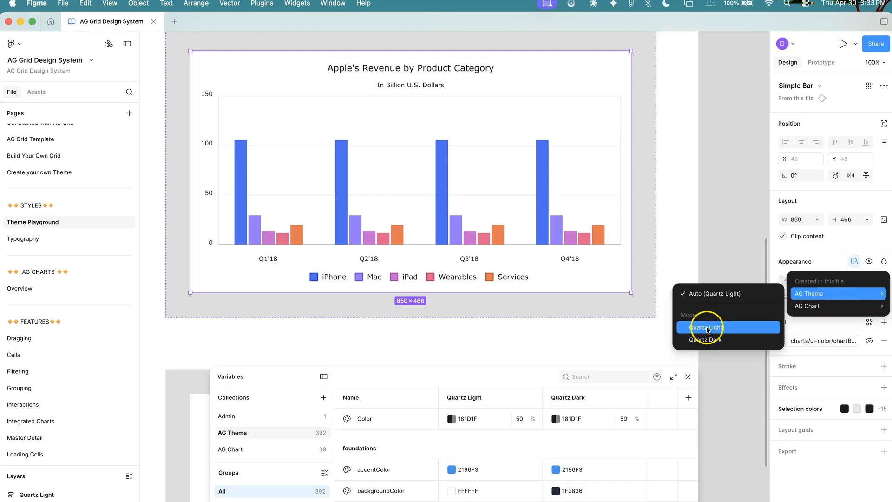
{"action": "left_click", "coordinate": [704, 340]}
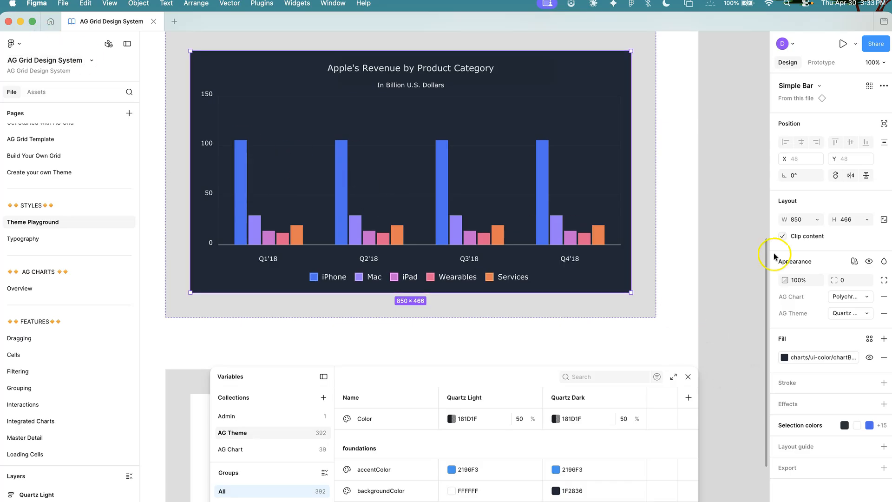
Step: Deselect the chart and examine which AG Chart modes can be applied to the whole page
{"action": "left_click", "coordinate": [733, 150]}
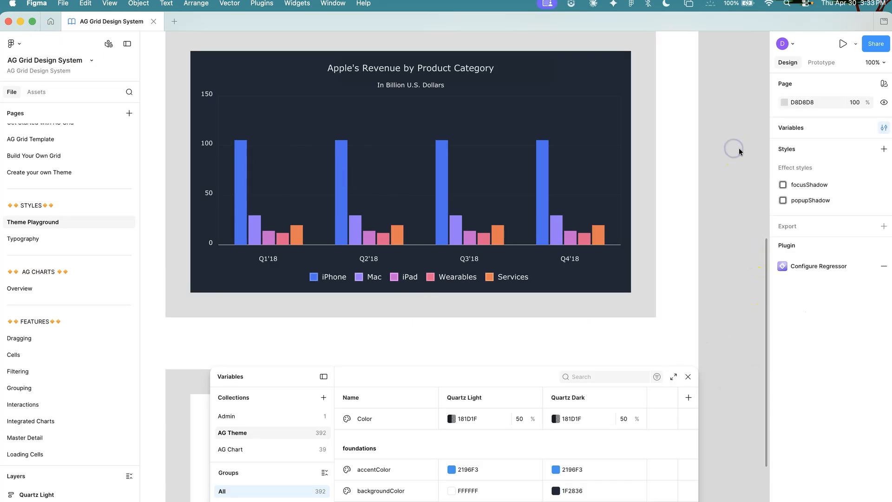
{"action": "left_click", "coordinate": [882, 85]}
{"action": "mouse_move", "coordinate": [818, 115]}
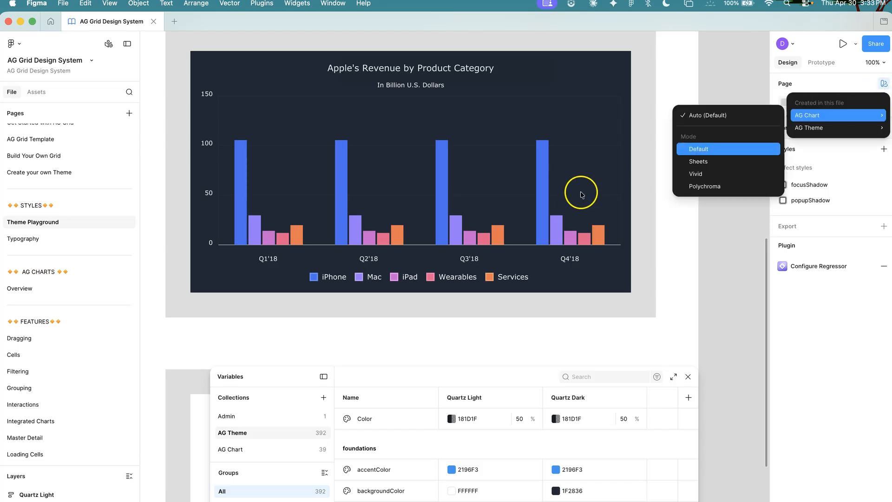
{"action": "left_click", "coordinate": [854, 82]}
{"action": "left_click", "coordinate": [883, 128]}
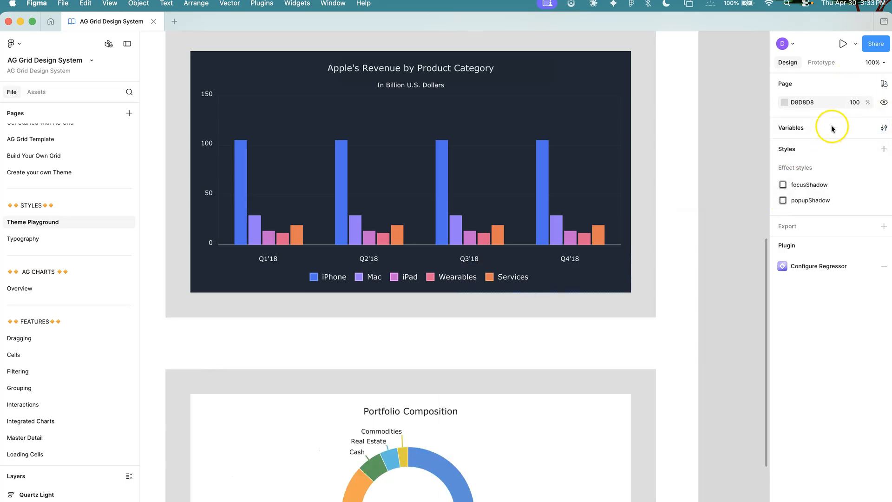
Step: Reopen the Variables window and enlarge it so both the Quartz Light and Quartz Dark columns fit
{"action": "left_click", "coordinate": [885, 125]}
{"action": "left_click_drag", "start_coordinate": [183, 49], "coordinate": [317, 313]}
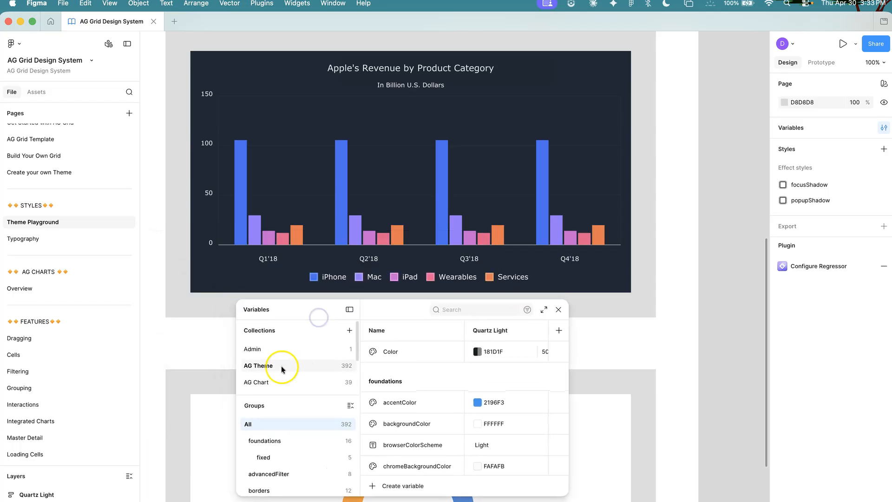
{"action": "left_click_drag", "start_coordinate": [568, 439], "coordinate": [868, 445]}
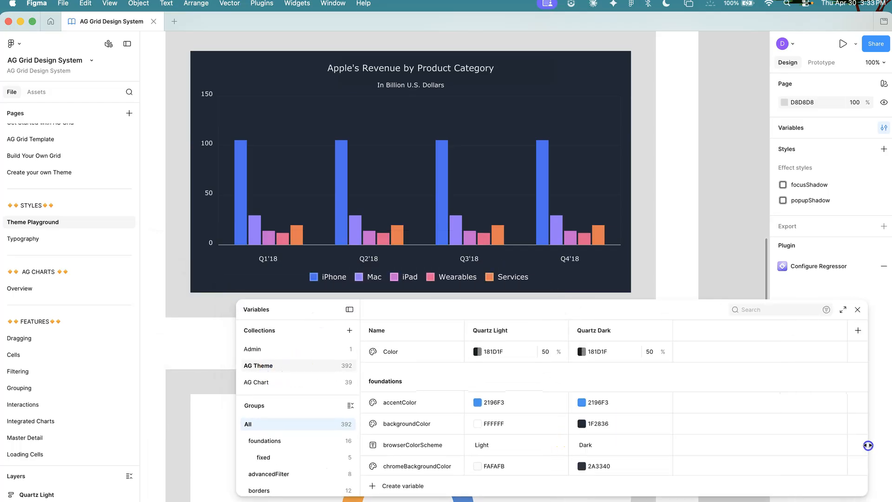
{"action": "left_click_drag", "start_coordinate": [535, 311], "coordinate": [465, 248]}
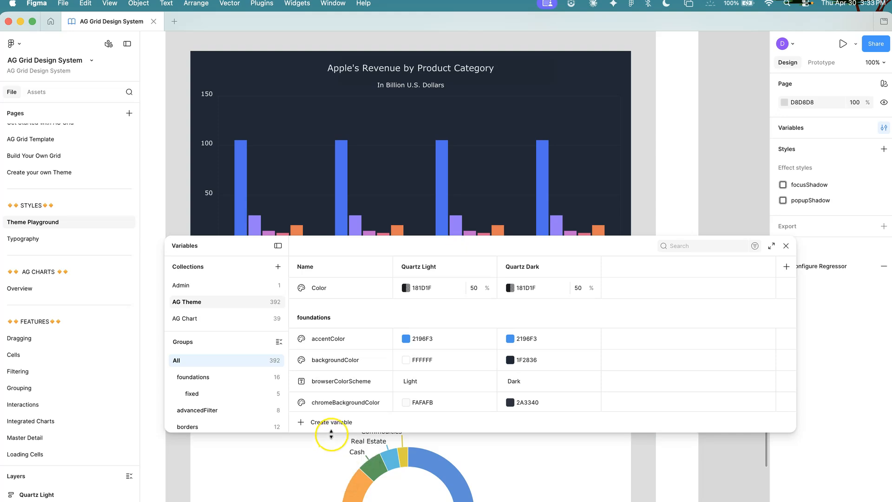
{"action": "left_click_drag", "start_coordinate": [332, 491], "coordinate": [331, 498]}
Step: Show the variables of the charts group in the AG Theme collection
{"action": "scroll", "coordinate": [217, 408], "scroll_direction": "down", "scroll_amount": 5}
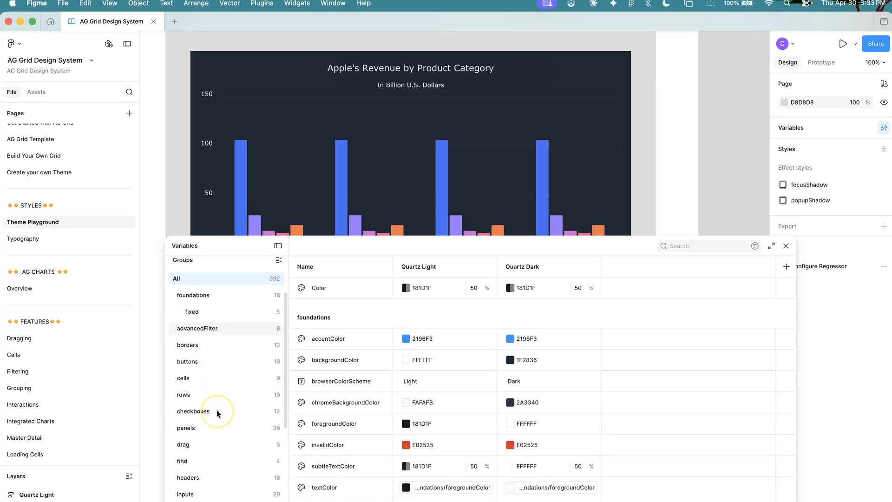
{"action": "scroll", "coordinate": [217, 414], "scroll_direction": "down", "scroll_amount": 4}
{"action": "left_click", "coordinate": [195, 446]}
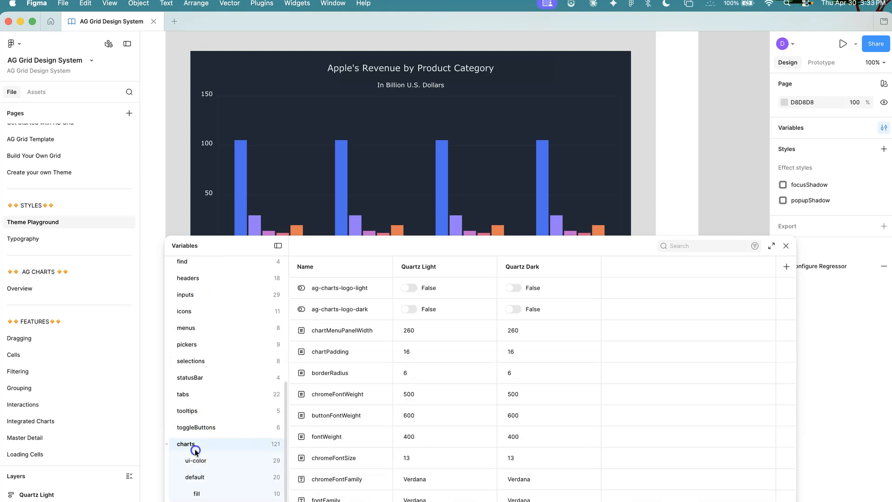
Step: Collapse the default, sheets and vivid subgroups of charts and review the polychroma fill and stroke variables
{"action": "scroll", "coordinate": [214, 441], "scroll_direction": "down", "scroll_amount": 2}
{"action": "left_click", "coordinate": [218, 412]}
{"action": "left_click", "coordinate": [209, 427]}
{"action": "scroll", "coordinate": [209, 427], "scroll_direction": "down", "scroll_amount": 2}
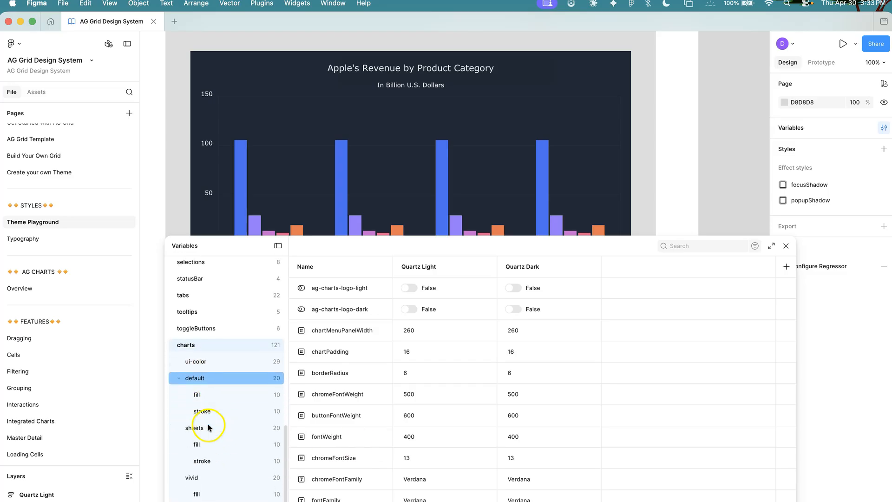
{"action": "left_click", "coordinate": [178, 378]}
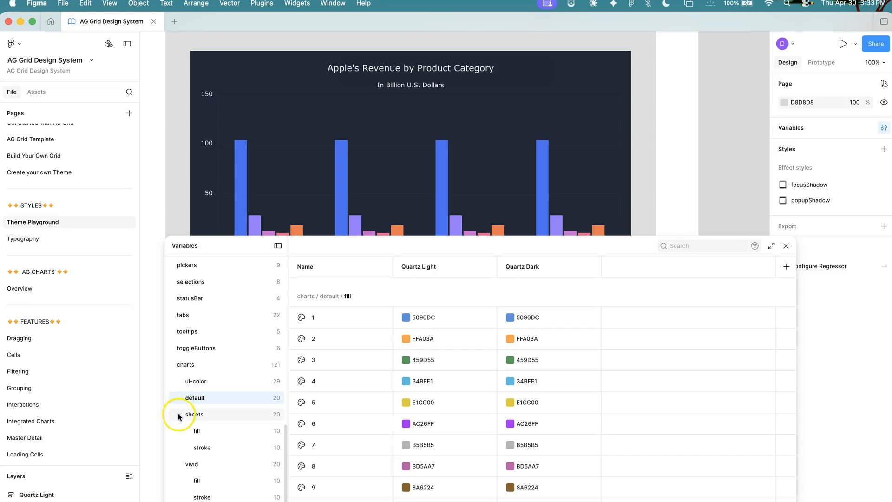
{"action": "left_click", "coordinate": [179, 414]}
{"action": "left_click", "coordinate": [181, 463]}
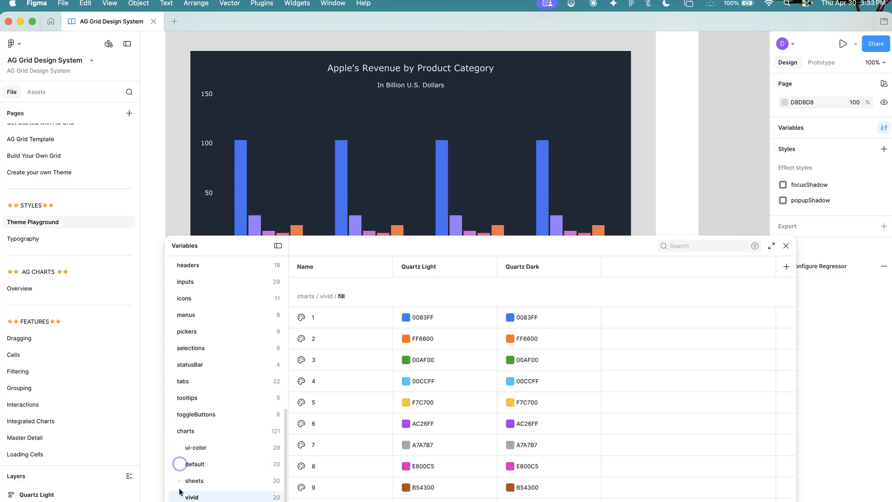
{"action": "left_click", "coordinate": [180, 501]}
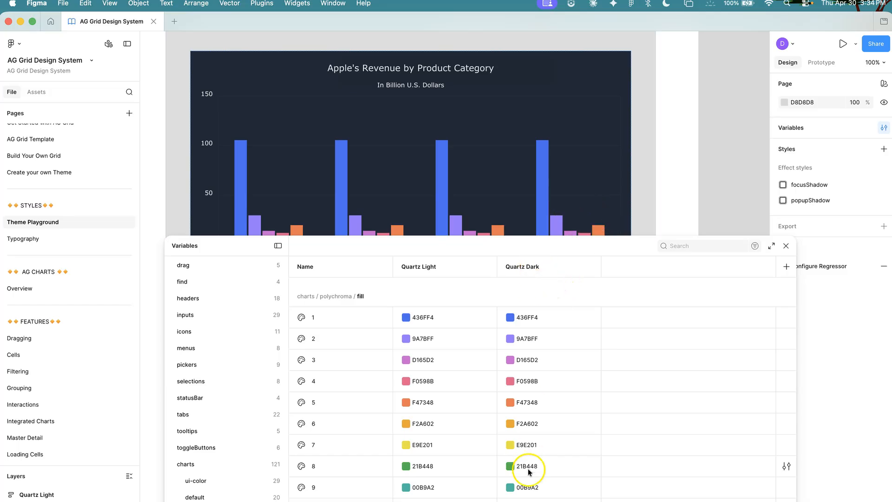
{"action": "scroll", "coordinate": [522, 352], "scroll_direction": "down", "scroll_amount": 3}
{"action": "scroll", "coordinate": [470, 424], "scroll_direction": "down", "scroll_amount": 7}
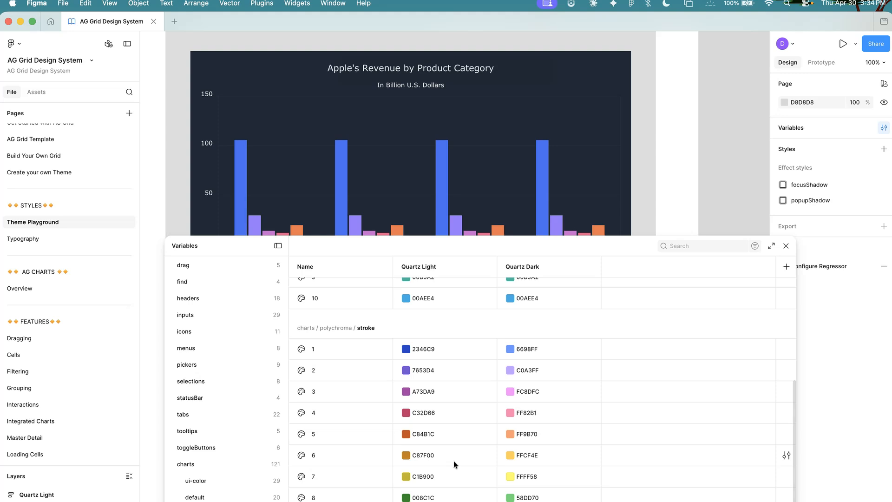
Step: Uncover the chart and select its iPhone legend item and the bars to inspect which swatch variables they use
{"action": "left_click_drag", "start_coordinate": [337, 249], "coordinate": [308, 317]}
{"action": "left_click", "coordinate": [405, 253]}
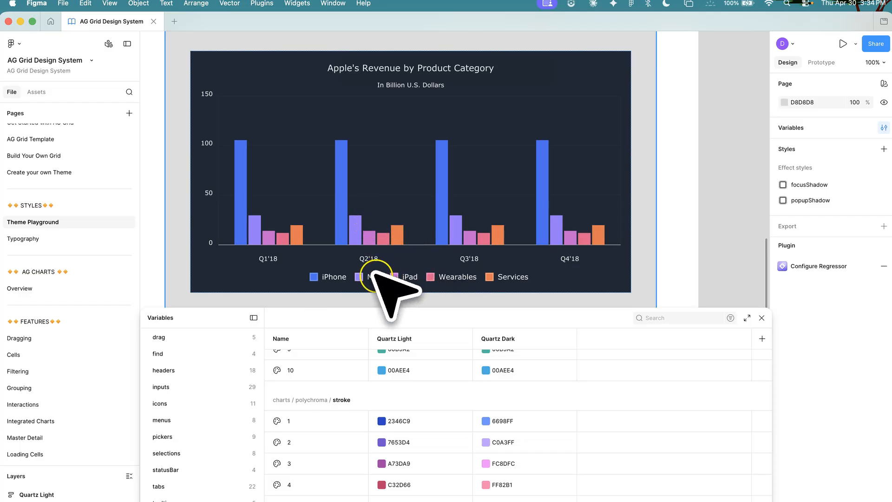
{"action": "left_click", "coordinate": [313, 276]}
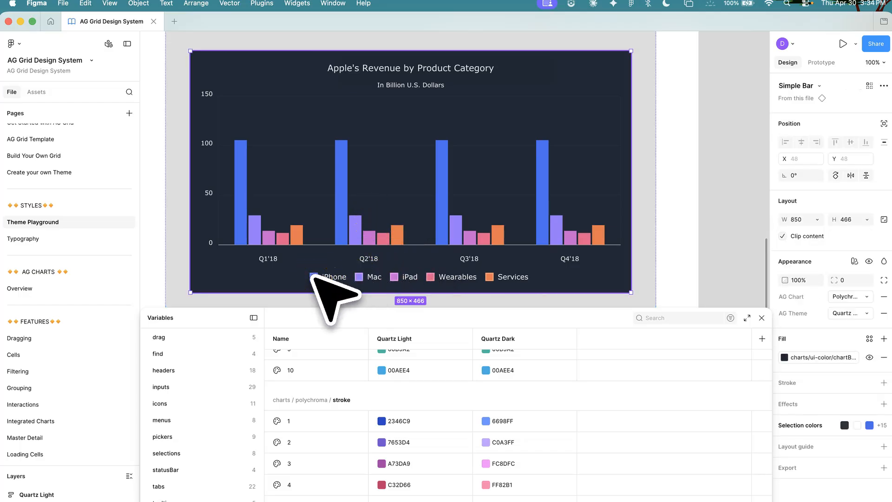
{"action": "double_click", "coordinate": [312, 277]}
{"action": "left_click", "coordinate": [312, 277]}
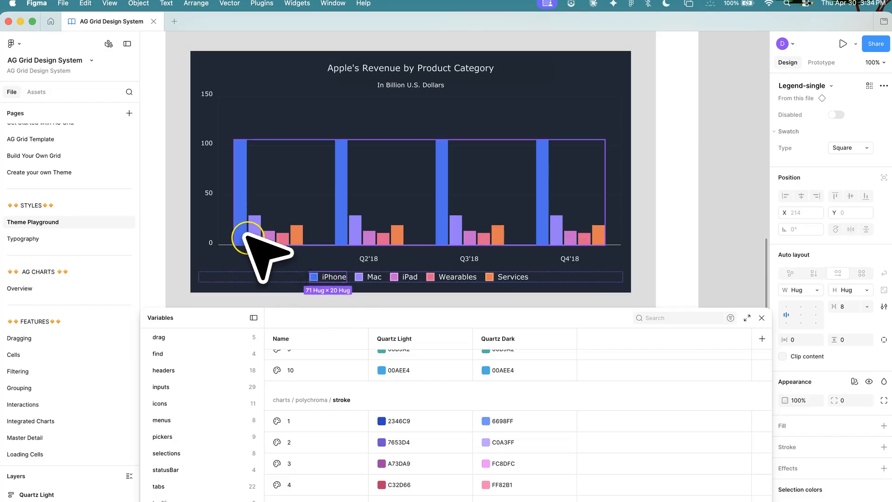
{"action": "left_click", "coordinate": [239, 217]}
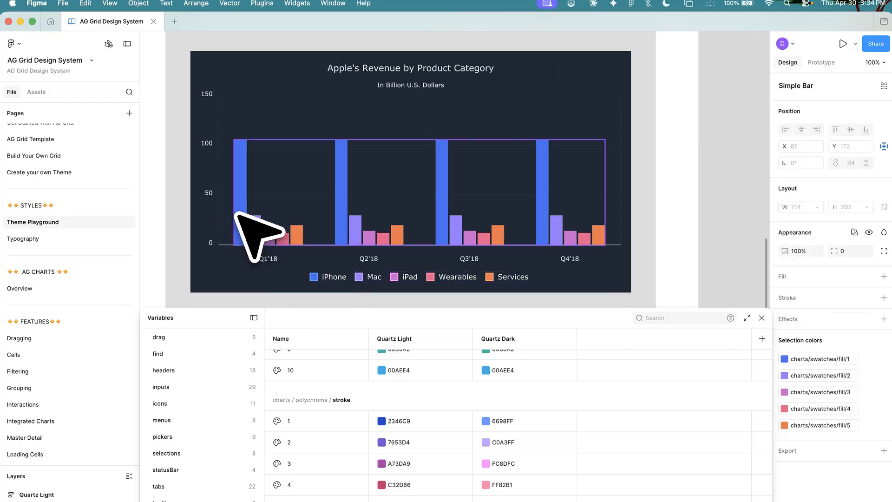
{"action": "left_click", "coordinate": [34, 64]}
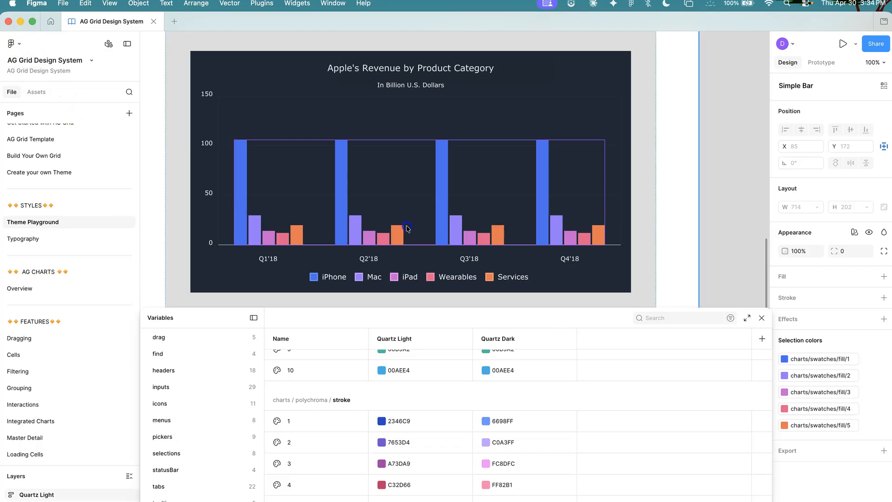
Step: Change the Quartz Dark colour of polychroma fill variable 1 to turquoise 43F4C8
{"action": "left_click_drag", "start_coordinate": [293, 317], "coordinate": [119, 291]}
{"action": "left_click_drag", "start_coordinate": [208, 299], "coordinate": [393, 295]}
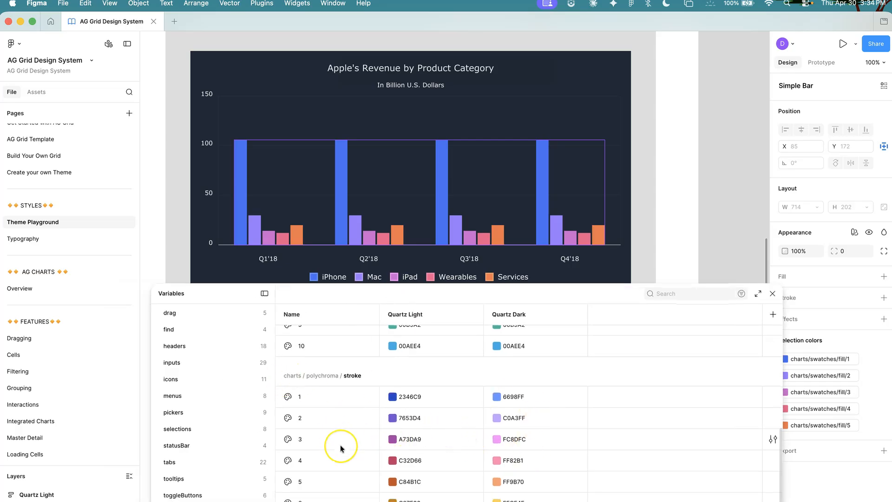
{"action": "scroll", "coordinate": [340, 448], "scroll_direction": "up", "scroll_amount": 10}
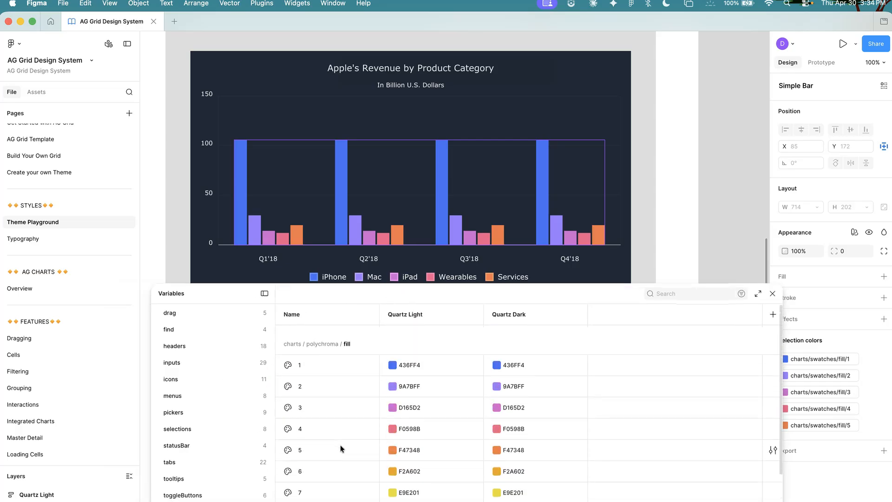
{"action": "left_click", "coordinate": [309, 347]}
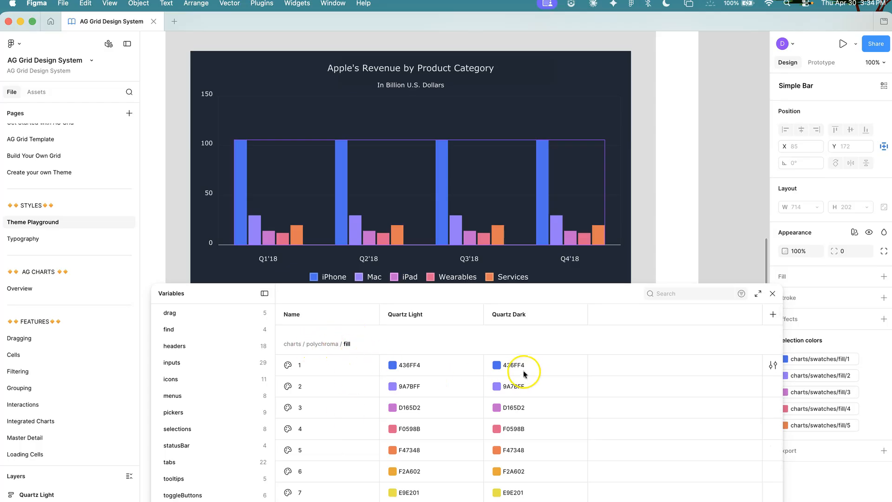
{"action": "left_click", "coordinate": [497, 365]}
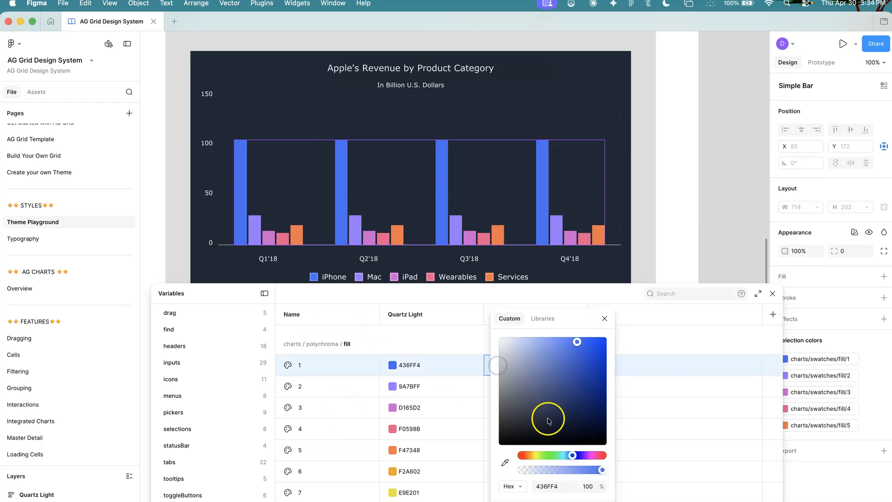
{"action": "left_click", "coordinate": [559, 455]}
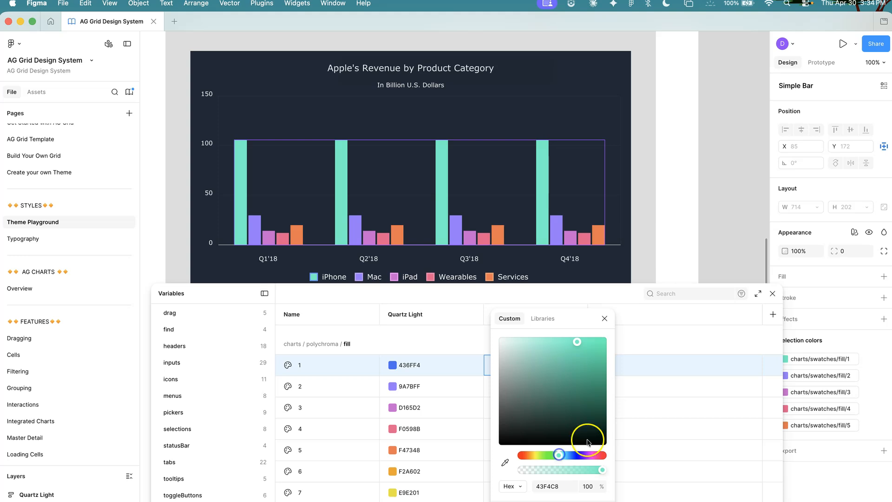
Step: Set the Quartz Dark colour of polychroma fill variable 2 to a darker teal derived from a sampled chart colour
{"action": "left_click", "coordinate": [604, 318]}
{"action": "left_click", "coordinate": [497, 386]}
{"action": "left_click", "coordinate": [505, 463]}
{"action": "left_click", "coordinate": [441, 232]}
{"action": "left_click_drag", "start_coordinate": [577, 342], "coordinate": [603, 420]}
{"action": "left_click", "coordinate": [604, 318]}
Step: Set polychroma fill variable 3's Quartz Dark colour to a mid teal-green, sampling from the chart area
{"action": "left_click", "coordinate": [496, 408]}
{"action": "left_click", "coordinate": [505, 463]}
{"action": "left_click", "coordinate": [356, 228]}
{"action": "left_click", "coordinate": [605, 319]}
Step: Give polychroma fill variable 4 a deep teal-green in Quartz Dark, darker than fill 3, starting from a sampled chart colour
{"action": "left_click", "coordinate": [496, 428]}
{"action": "left_click", "coordinate": [505, 462]}
{"action": "left_click", "coordinate": [604, 318]}
{"action": "left_click", "coordinate": [505, 461]}
{"action": "left_click", "coordinate": [451, 237]}
{"action": "left_click", "coordinate": [451, 237]}
{"action": "left_click", "coordinate": [605, 318]}
Step: Set the Quartz Dark colour of polychroma fill variable 5 to the darkest green, 034232
{"action": "left_click", "coordinate": [496, 450]}
{"action": "left_click", "coordinate": [505, 462]}
{"action": "left_click", "coordinate": [482, 237]}
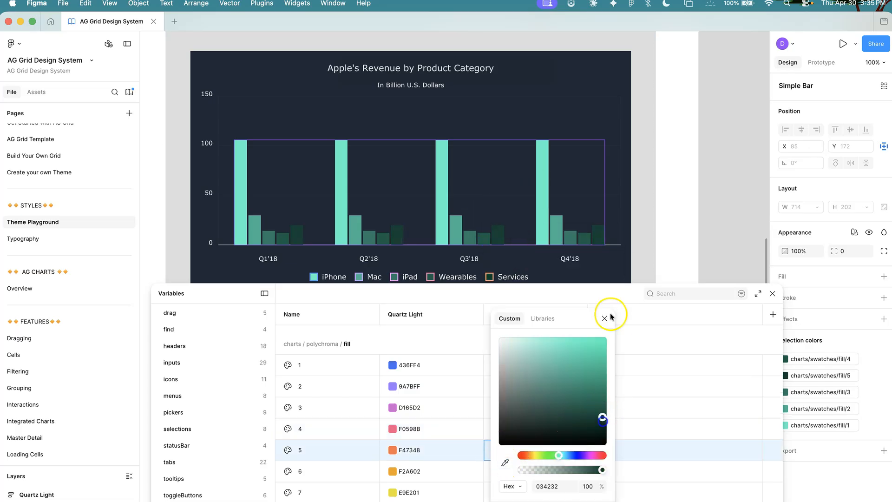
{"action": "left_click", "coordinate": [605, 319]}
Step: Change the Quartz Dark colour of polychroma stroke variable 1 to green 37917A, sampling from the chart's bars
{"action": "left_click_drag", "start_coordinate": [765, 290], "coordinate": [711, 250]}
{"action": "scroll", "coordinate": [447, 467], "scroll_direction": "down", "scroll_amount": 5}
{"action": "mouse_move", "coordinate": [480, 255]}
{"action": "left_mouse_down"}
{"action": "mouse_move", "coordinate": [464, 321]}
{"action": "mouse_move", "coordinate": [473, 315]}
{"action": "left_mouse_up"}
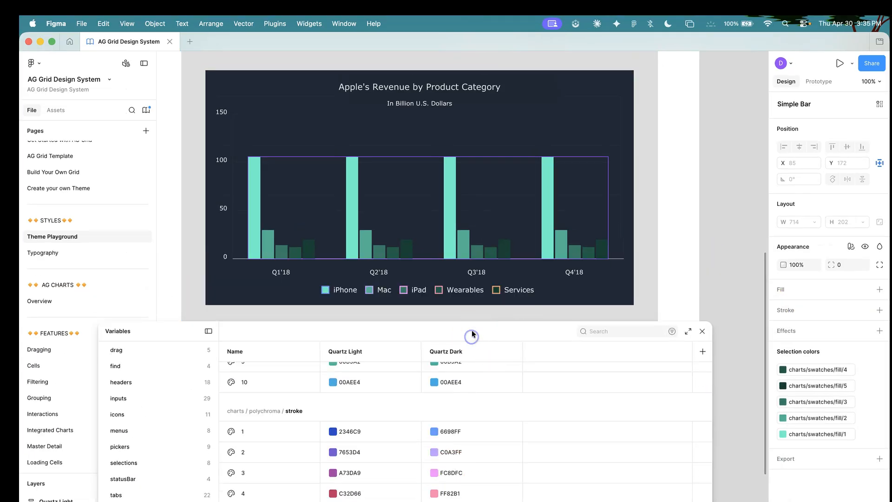
{"action": "left_click", "coordinate": [439, 415]}
{"action": "left_click", "coordinate": [443, 471]}
{"action": "left_click", "coordinate": [267, 246]}
{"action": "left_click", "coordinate": [541, 330]}
Step: Change the Quartz Dark colour of polychroma stroke variable 2 to green 187D64, starting from a sampled bar colour
{"action": "left_click", "coordinate": [438, 436]}
{"action": "left_click", "coordinate": [444, 471]}
{"action": "left_click", "coordinate": [379, 252]}
{"action": "left_click", "coordinate": [540, 331]}
Step: Sample a dark bar colour for polychroma stroke variable 3 in Quartz Dark and adjust it to 26CCA2
{"action": "left_click", "coordinate": [439, 456]}
{"action": "left_click", "coordinate": [443, 471]}
{"action": "left_click", "coordinate": [394, 252]}
{"action": "mouse_move", "coordinate": [540, 416]}
{"action": "left_mouse_down"}
{"action": "mouse_move", "coordinate": [522, 374]}
{"action": "mouse_move", "coordinate": [499, 375]}
{"action": "left_mouse_up"}
{"action": "left_click", "coordinate": [541, 330]}
Step: Sample a chart colour as the Quartz Dark value of polychroma stroke variable 4
{"action": "left_click", "coordinate": [438, 477]}
{"action": "left_click", "coordinate": [444, 471]}
{"action": "left_click", "coordinate": [449, 251]}
{"action": "left_click", "coordinate": [541, 331]}
Step: Sample a chart colour for polychroma stroke variable 5 in Quartz Dark and adjust it to 119A78
{"action": "left_click", "coordinate": [438, 498]}
{"action": "left_click", "coordinate": [444, 471]}
{"action": "left_click", "coordinate": [447, 229]}
{"action": "left_click", "coordinate": [474, 351]}
{"action": "left_click", "coordinate": [521, 364]}
{"action": "left_click", "coordinate": [531, 389]}
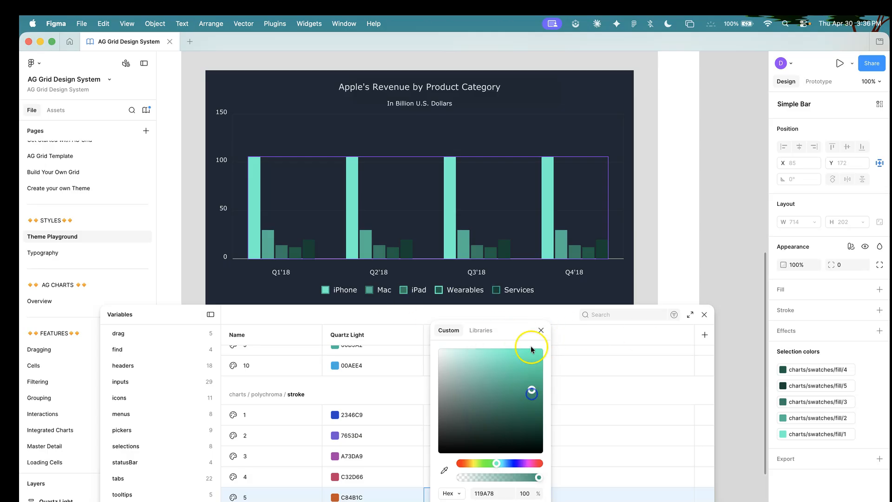
{"action": "left_click", "coordinate": [541, 330]}
Step: Adjust polychroma stroke variable 4's Quartz Dark colour to 25B08D and check the colour of stroke variable 1
{"action": "left_click", "coordinate": [438, 476]}
{"action": "mouse_move", "coordinate": [514, 352]}
{"action": "left_mouse_down"}
{"action": "mouse_move", "coordinate": [521, 384]}
{"action": "mouse_move", "coordinate": [503, 396]}
{"action": "left_mouse_up"}
{"action": "left_click", "coordinate": [542, 331]}
{"action": "left_click", "coordinate": [438, 415]}
{"action": "left_click", "coordinate": [543, 330]}
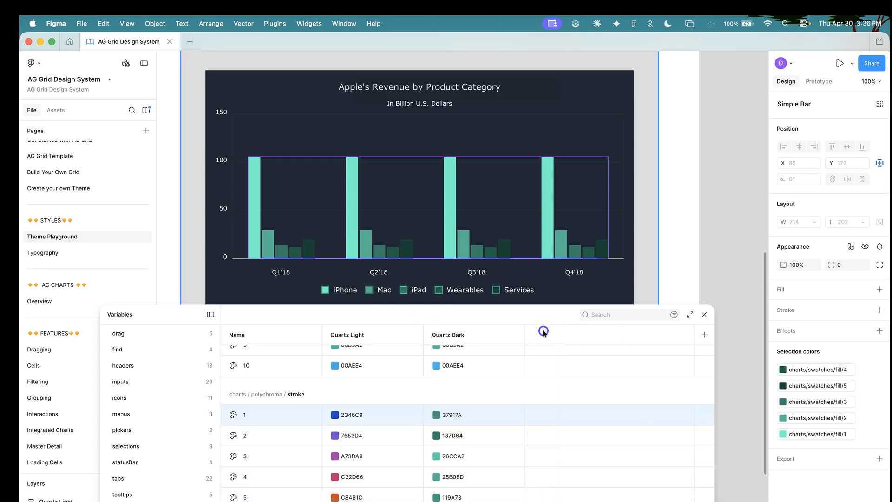
Step: Close the variables window and select the Simple Bar chart inside its grey frame
{"action": "left_click", "coordinate": [704, 314]}
{"action": "left_click", "coordinate": [740, 208]}
{"action": "scroll", "coordinate": [498, 209], "scroll_direction": "up", "scroll_amount": 3}
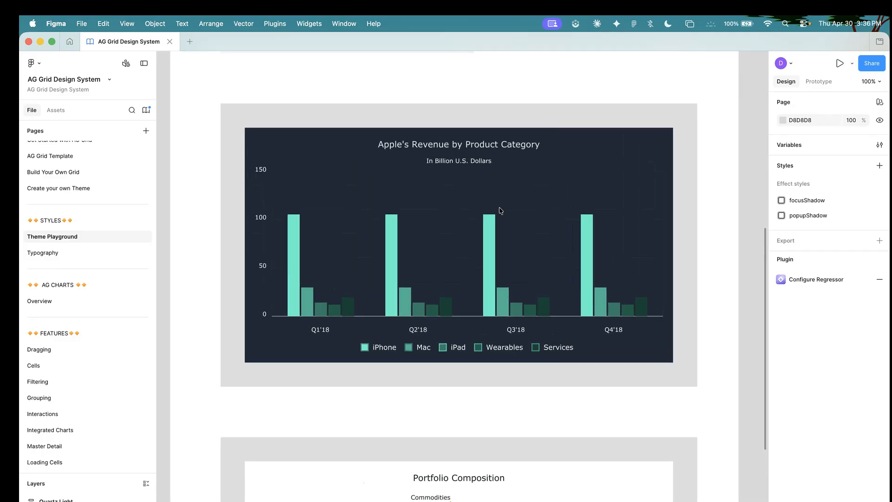
{"action": "scroll", "coordinate": [500, 210], "scroll_direction": "up", "scroll_amount": 1}
{"action": "left_click", "coordinate": [845, 215]}
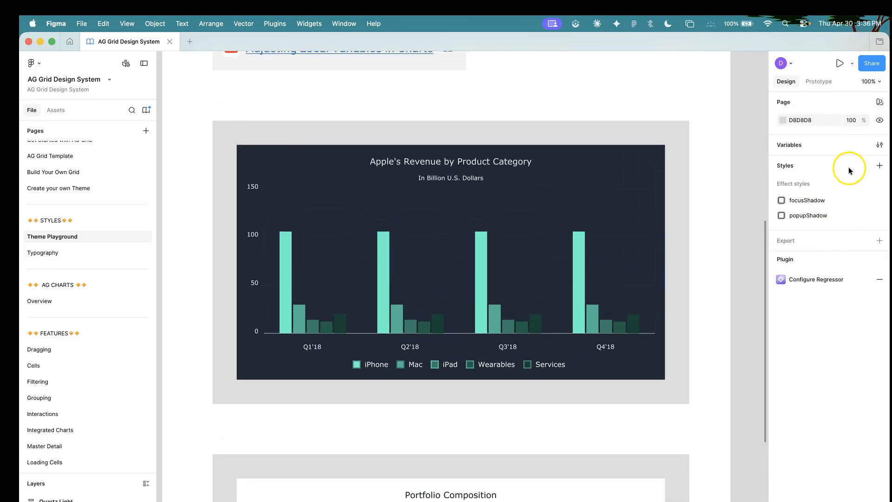
{"action": "left_click", "coordinate": [885, 122]}
{"action": "left_click", "coordinate": [656, 278]}
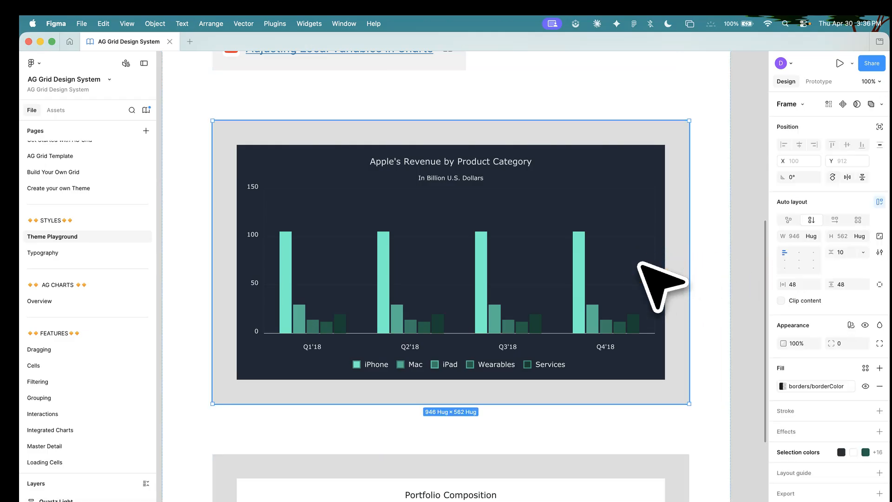
{"action": "left_click", "coordinate": [657, 277]}
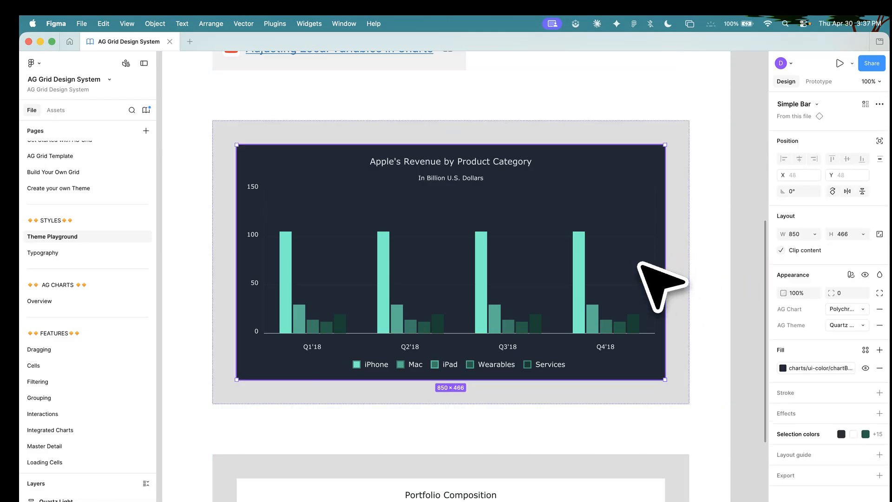
Step: Compare the chart's AG Chart modes Vivid, Sheets and Default, and return it to Polychroma
{"action": "left_click", "coordinate": [849, 311]}
{"action": "left_click", "coordinate": [845, 298]}
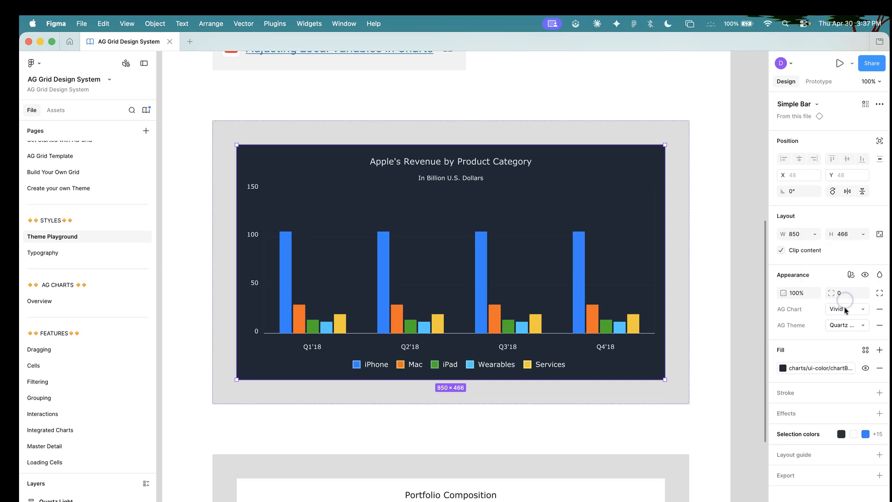
{"action": "left_click", "coordinate": [845, 310]}
{"action": "left_click", "coordinate": [845, 298]}
{"action": "left_click", "coordinate": [844, 307]}
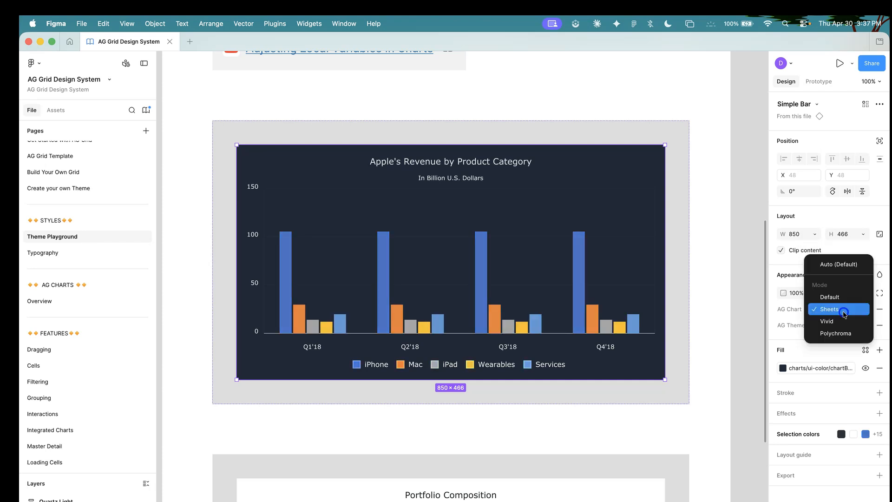
{"action": "left_click", "coordinate": [843, 298]}
{"action": "left_click", "coordinate": [848, 307]}
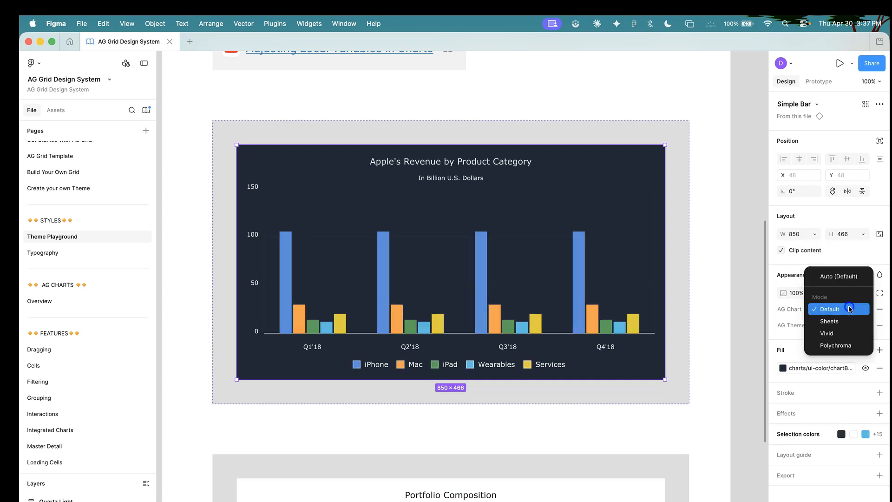
{"action": "left_click", "coordinate": [843, 345]}
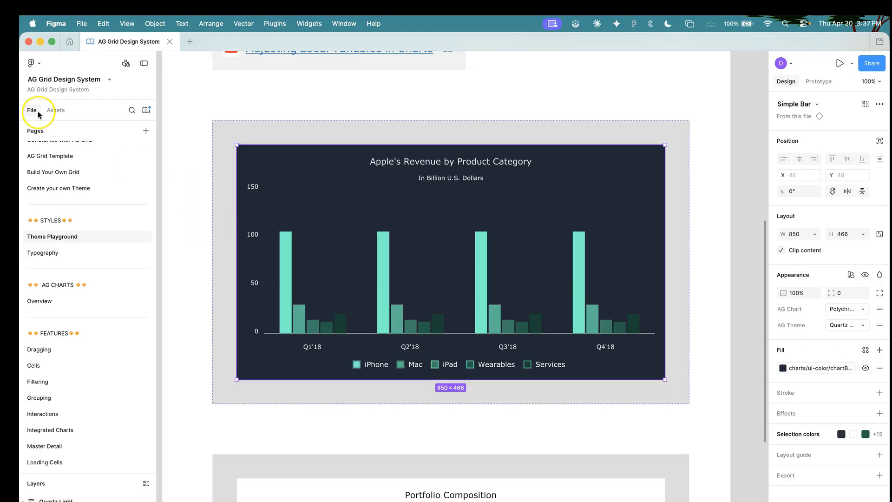